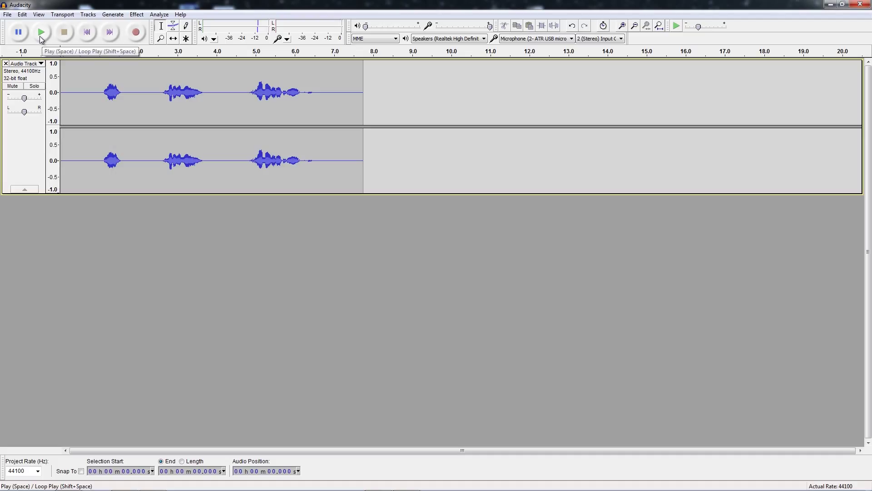
Play the voice recording, then capture a noise profile in Noise Removal
click(40, 35)
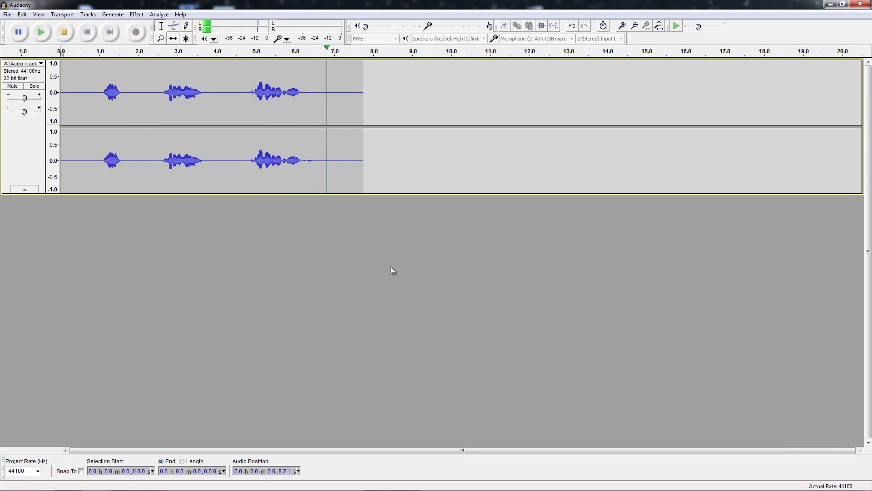
click(136, 15)
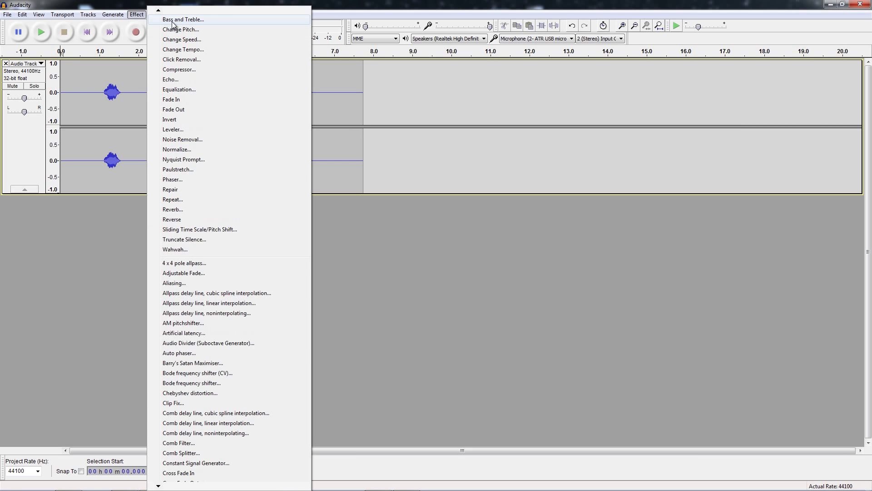
scroll(171, 21, down, 15)
scroll(172, 21, up, 7)
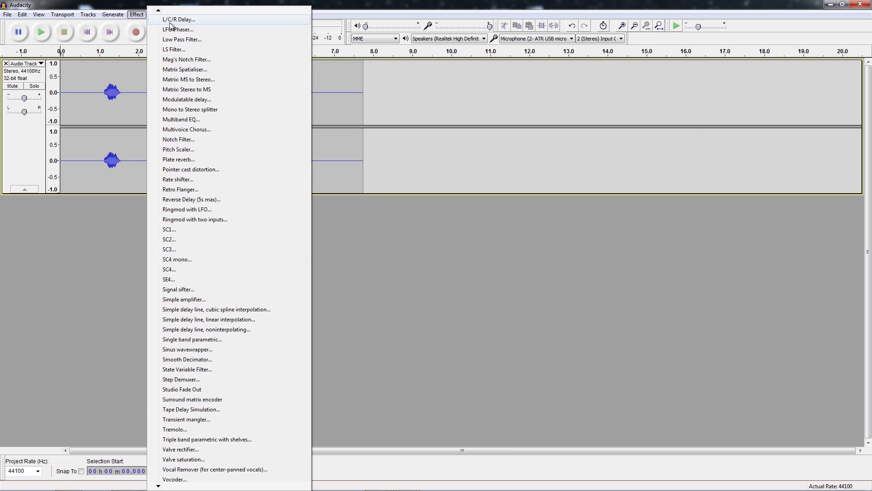
scroll(171, 25, up, 20)
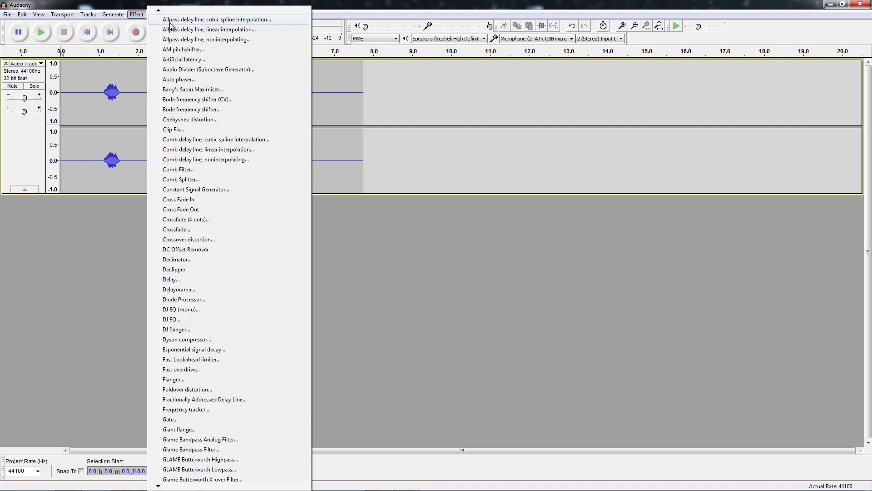
scroll(171, 26, down, 20)
scroll(170, 28, up, 3)
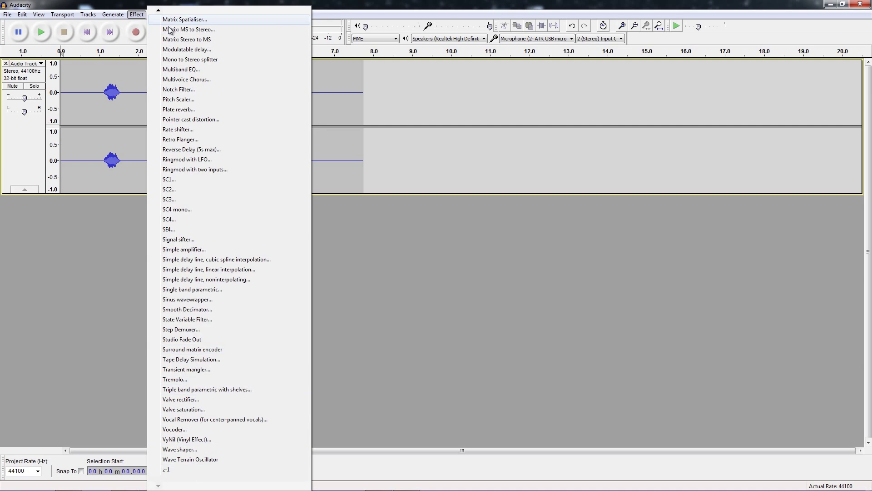
scroll(169, 30, up, 20)
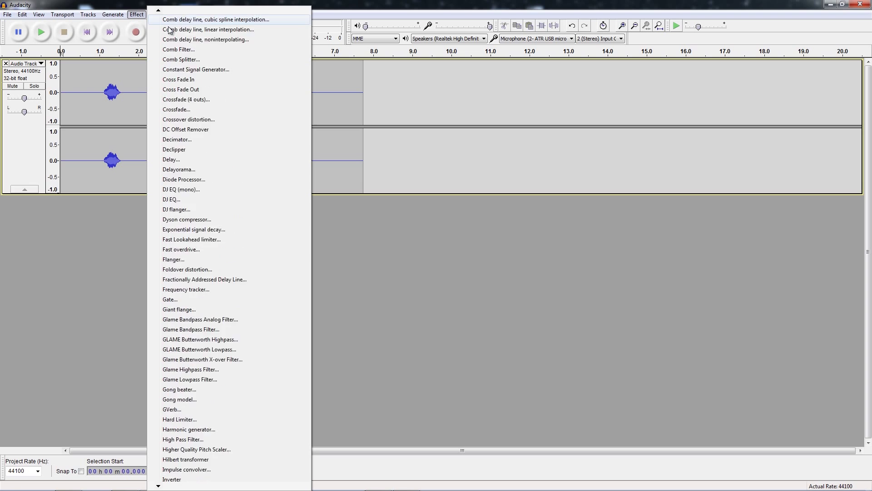
scroll(169, 30, up, 12)
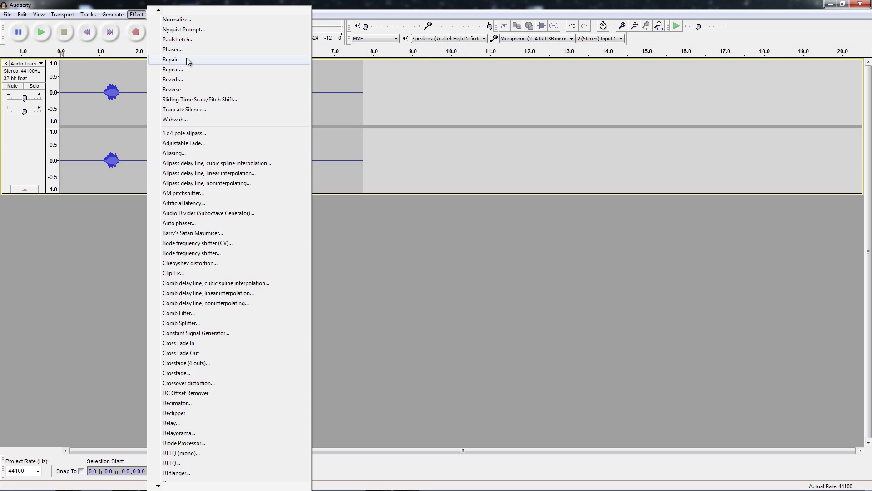
scroll(186, 59, up, 4)
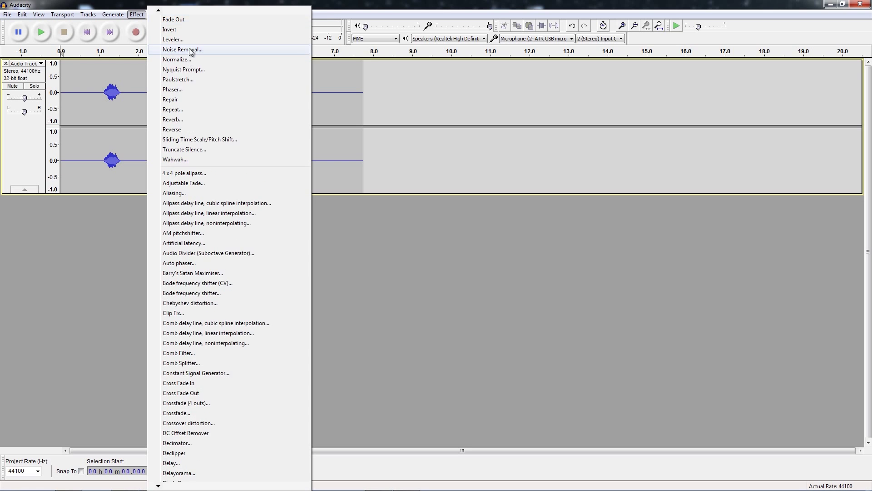
click(183, 50)
click(435, 198)
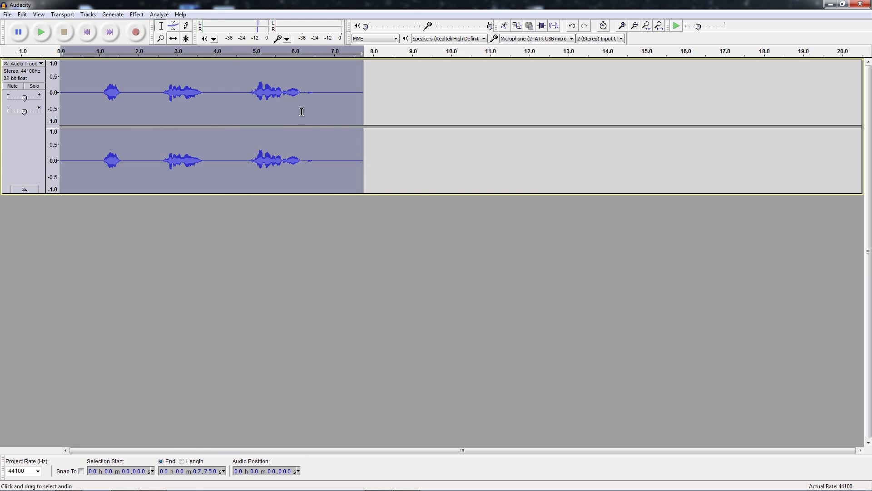
Apply Noise Removal to the whole track and play back the cleaned audio
click(136, 14)
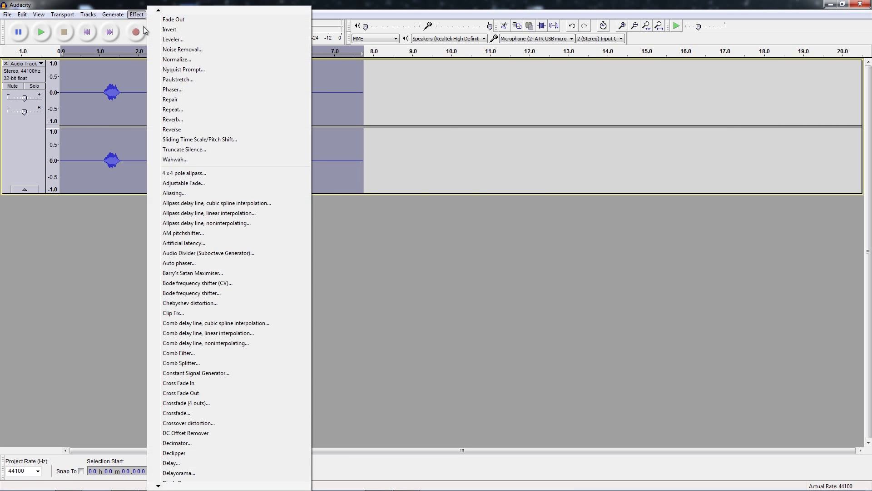
click(181, 49)
click(475, 327)
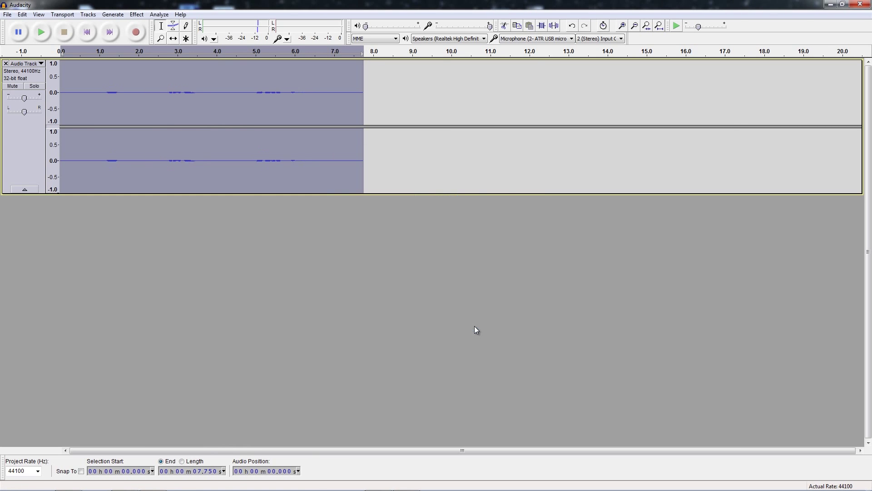
click(41, 32)
click(22, 14)
Duplicate the voice track, mute the copy, and select 0–8.429 s of the top track
click(28, 105)
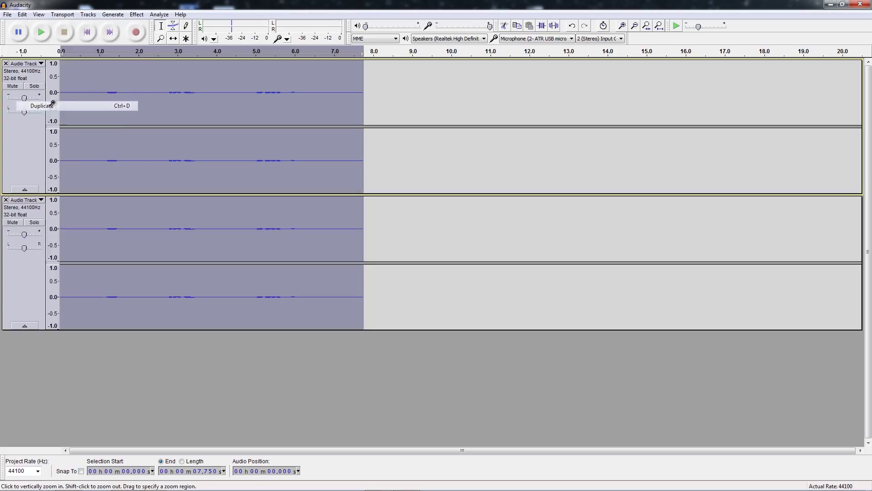
click(12, 223)
click(401, 87)
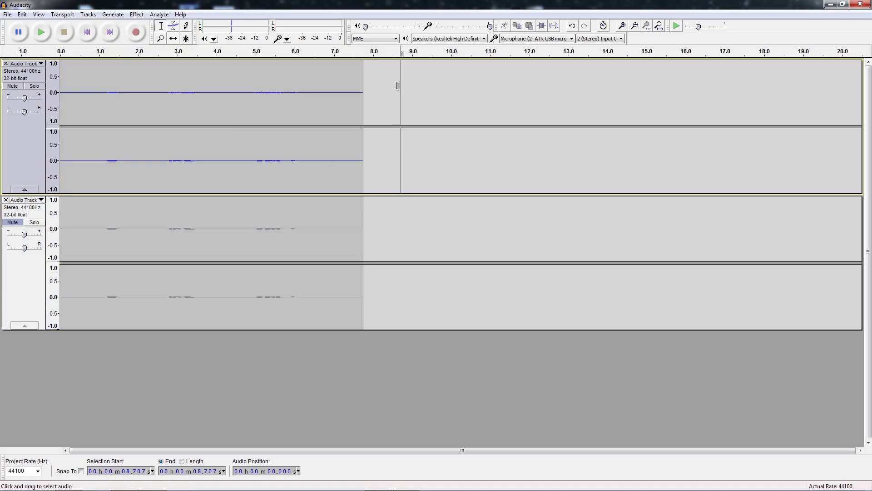
drag(390, 84, 55, 136)
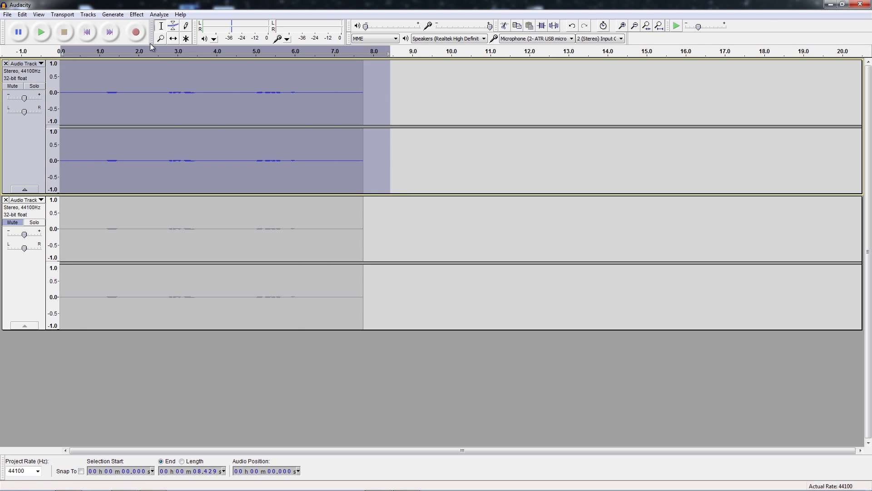
click(137, 15)
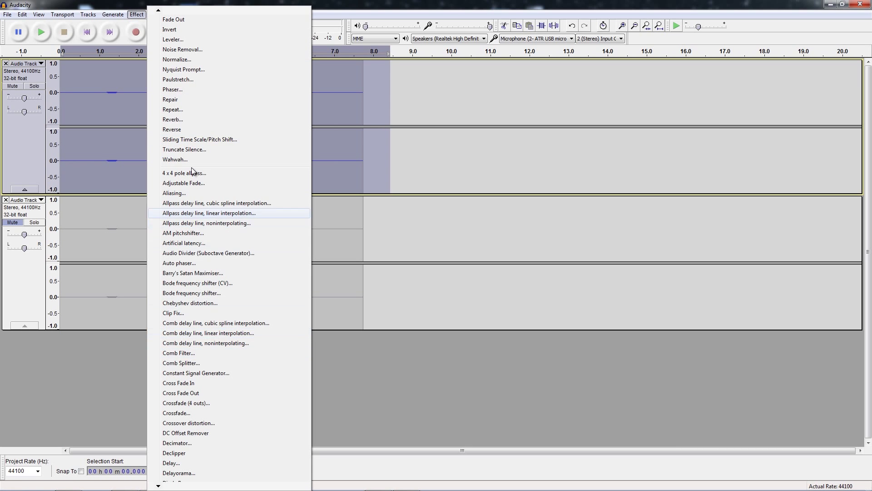
Reverse the selected top-track audio and play it backwards
click(191, 130)
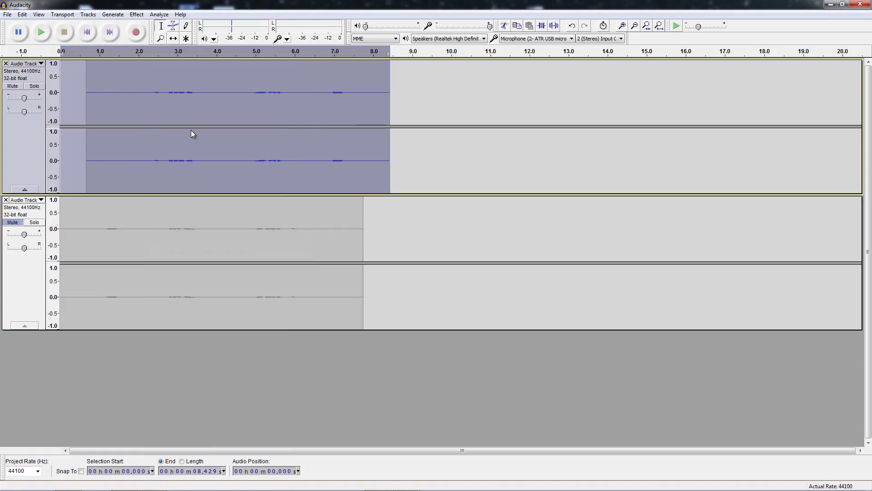
key(space)
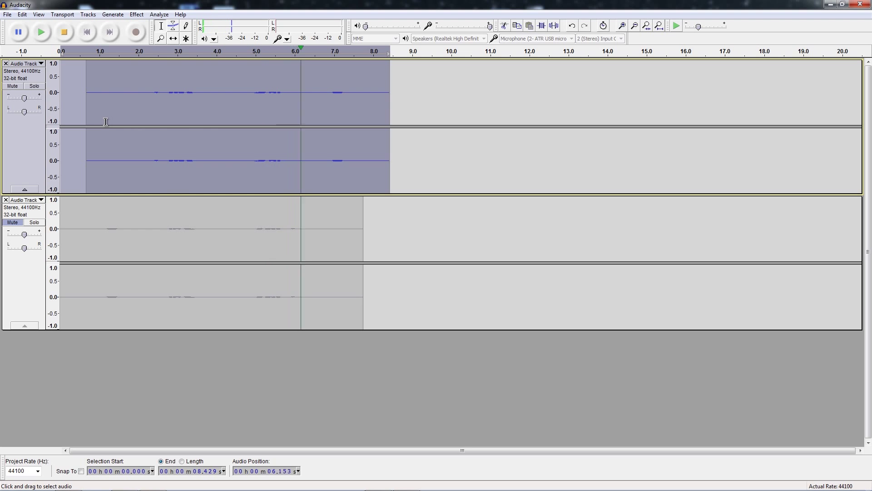
Apply GVerb: roomsize 300, reverb time 30, damping 1.0, bandwidth 0.05, tail -2.0
click(136, 14)
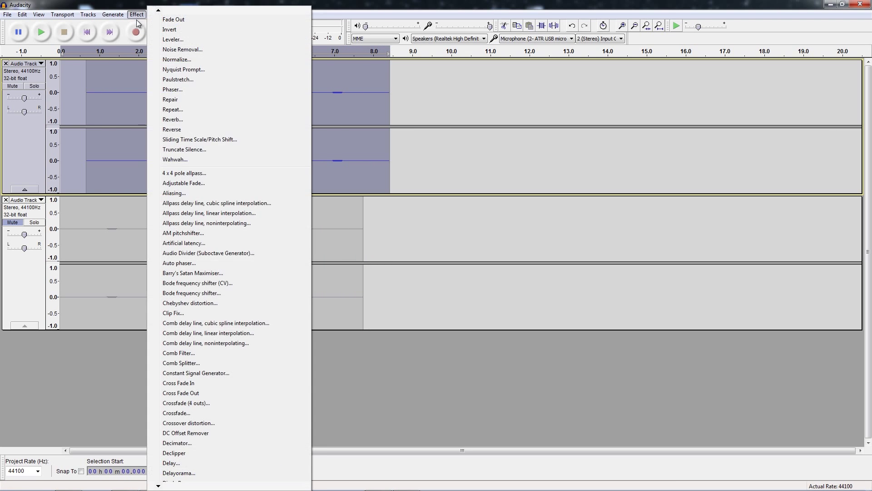
scroll(208, 453, down, 1)
scroll(208, 454, down, 6)
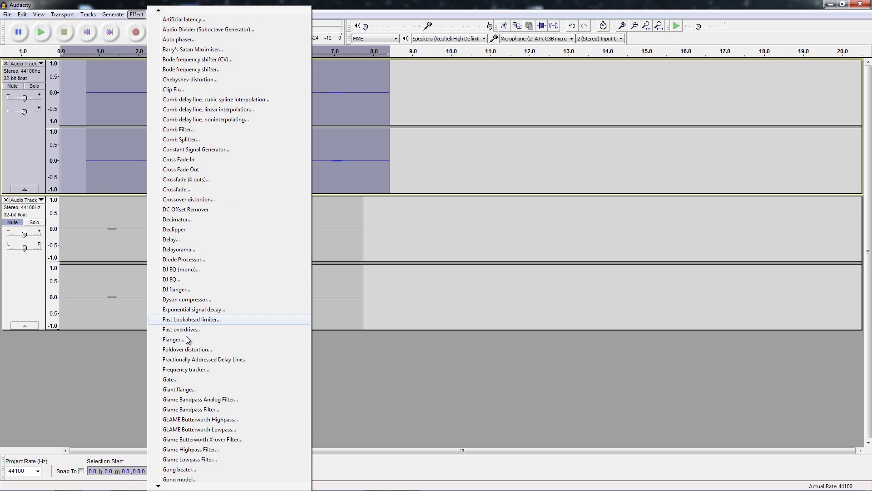
scroll(188, 471, down, 5)
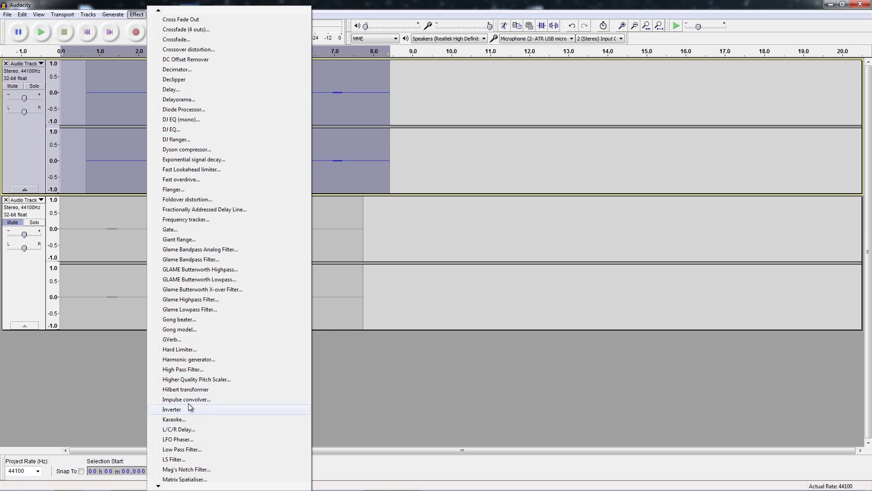
click(181, 340)
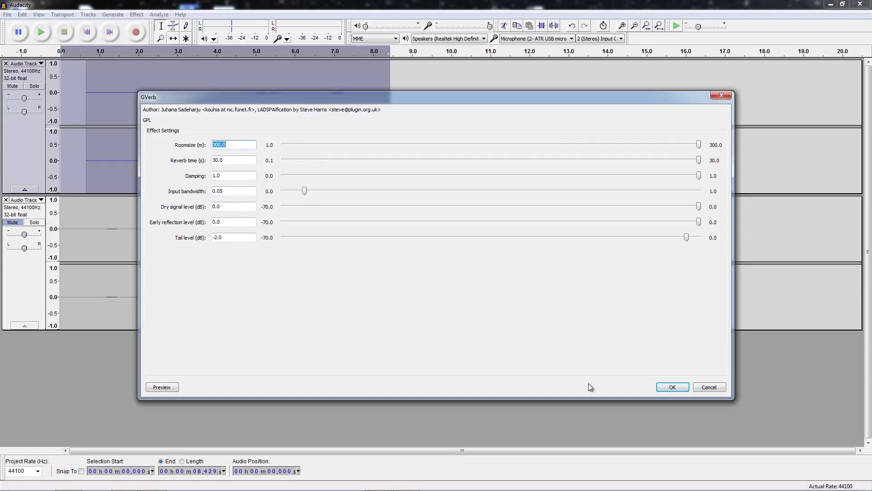
click(673, 387)
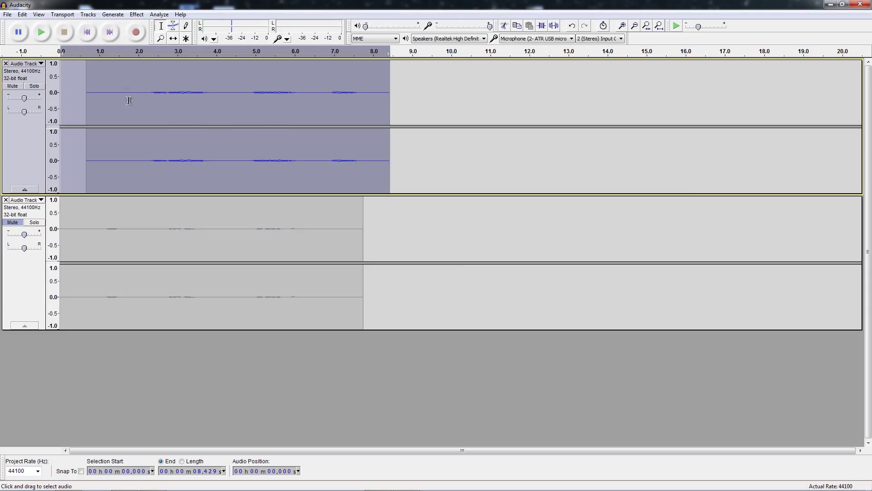
Apply Reverse again to the reverb-soaked top track so it plays forwards
click(140, 18)
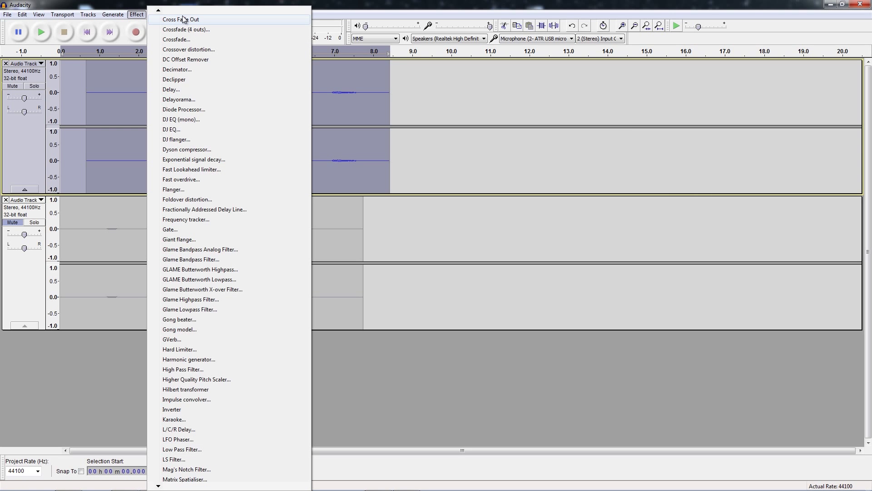
scroll(184, 19, up, 10)
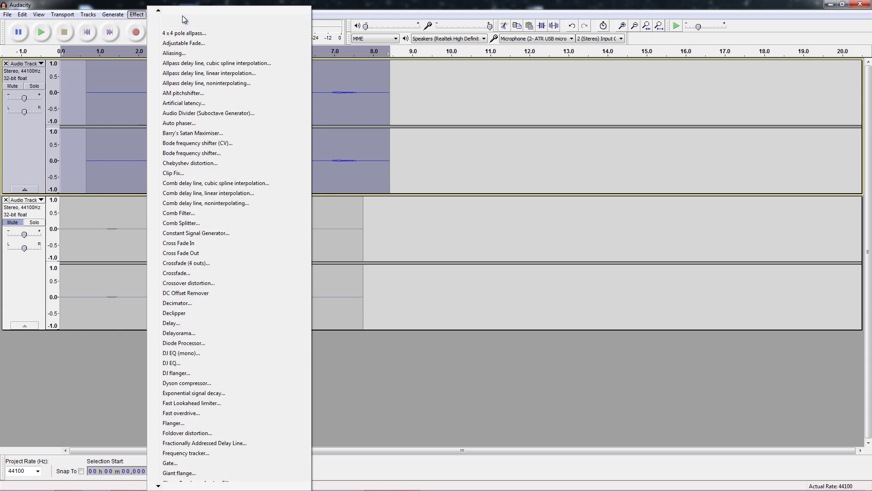
scroll(184, 19, down, 15)
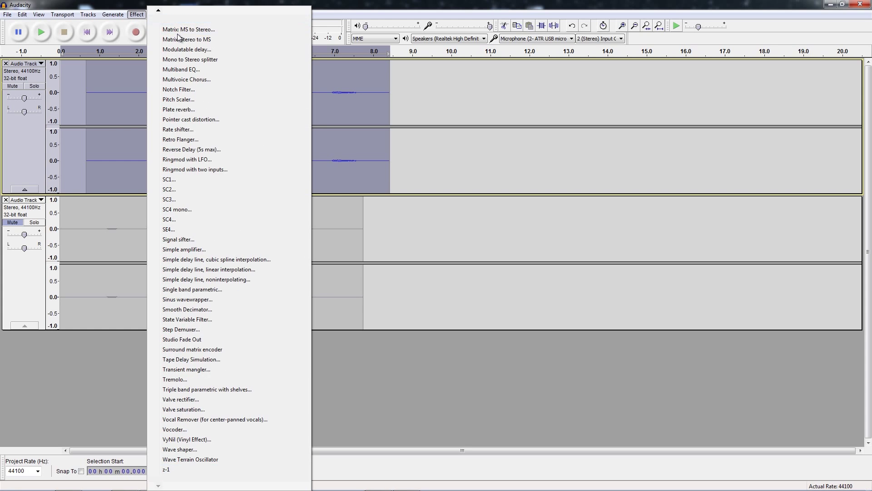
scroll(179, 36, up, 13)
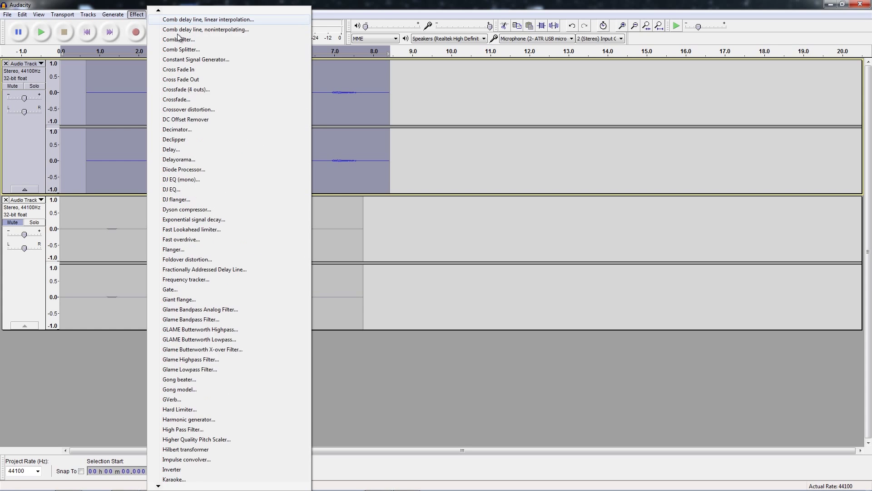
scroll(178, 36, up, 9)
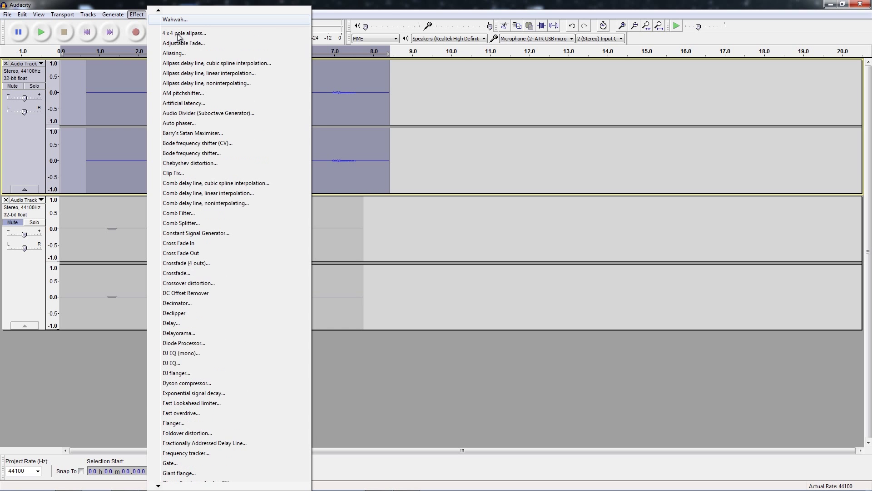
scroll(178, 37, up, 4)
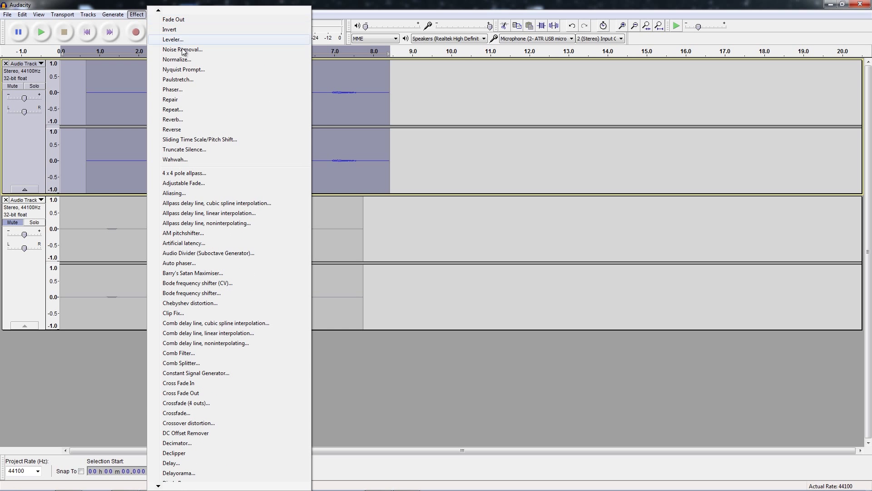
click(182, 130)
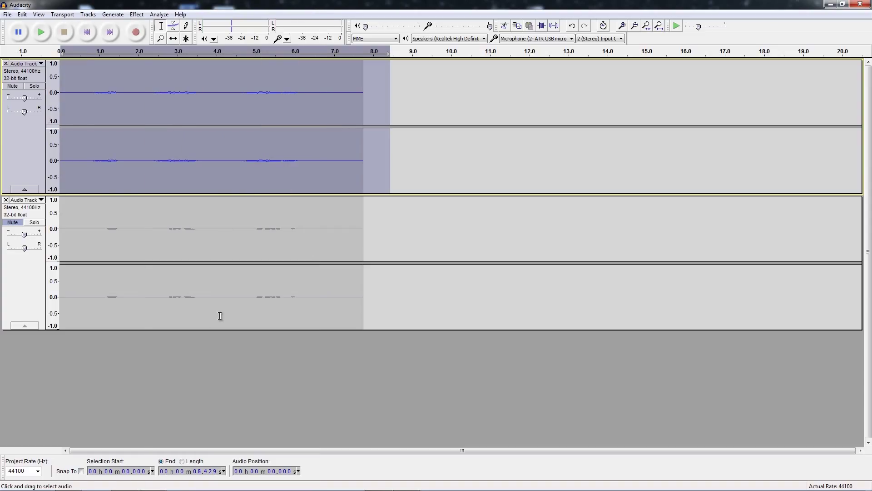
Unmute the lower original track and lower its gain slider to -12 dB
click(12, 222)
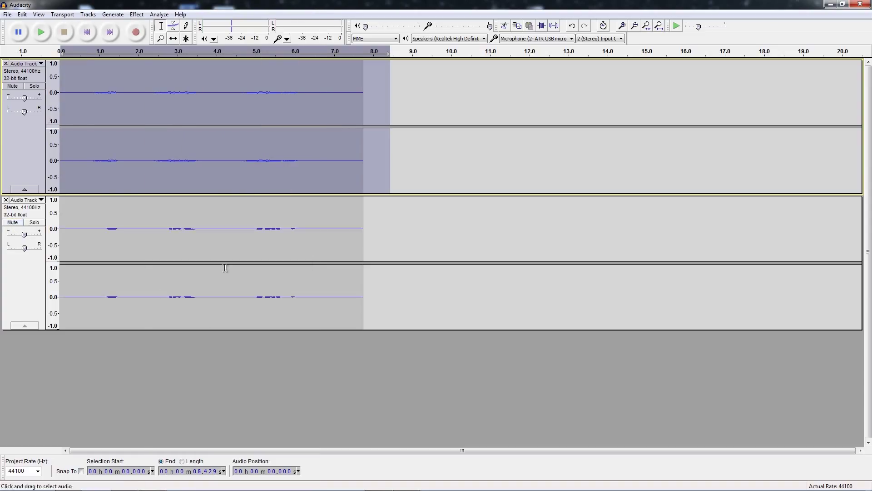
click(478, 298)
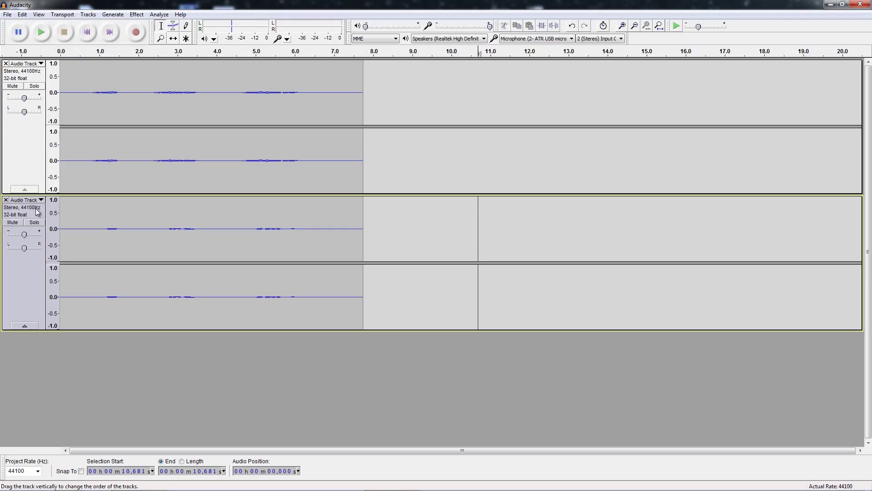
mouse_move(24, 235)
drag(25, 237, 15, 240)
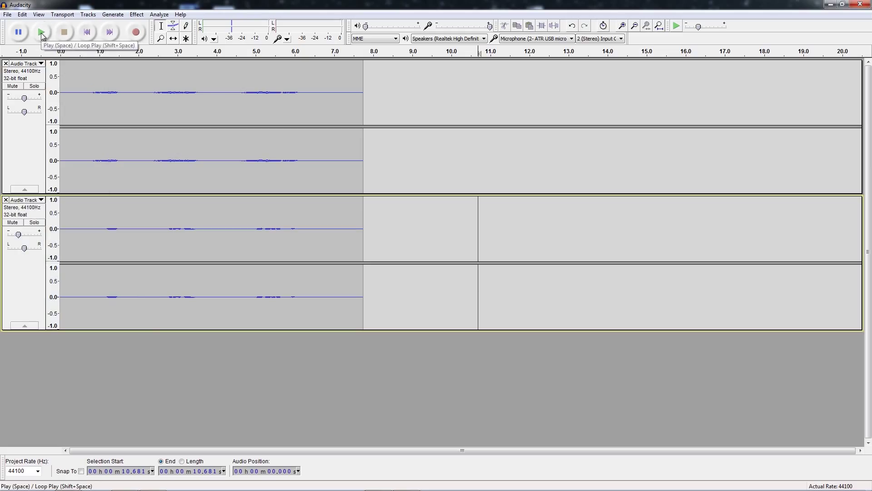
click(87, 31)
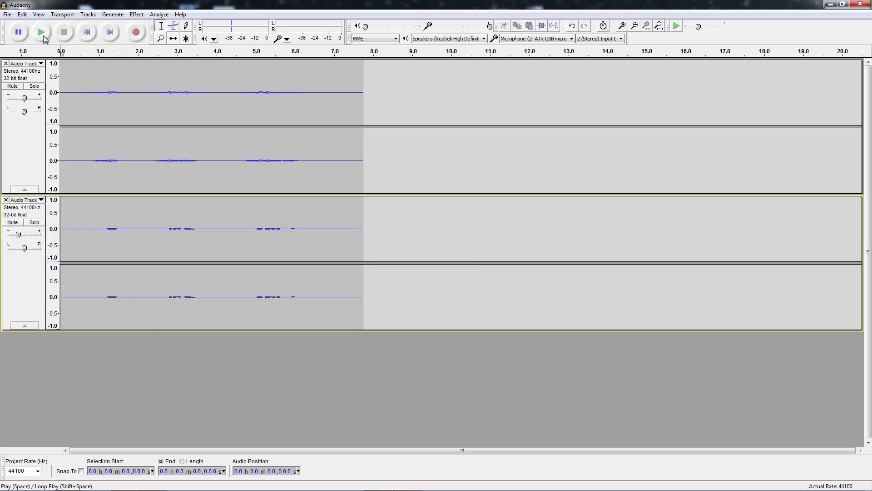
click(40, 32)
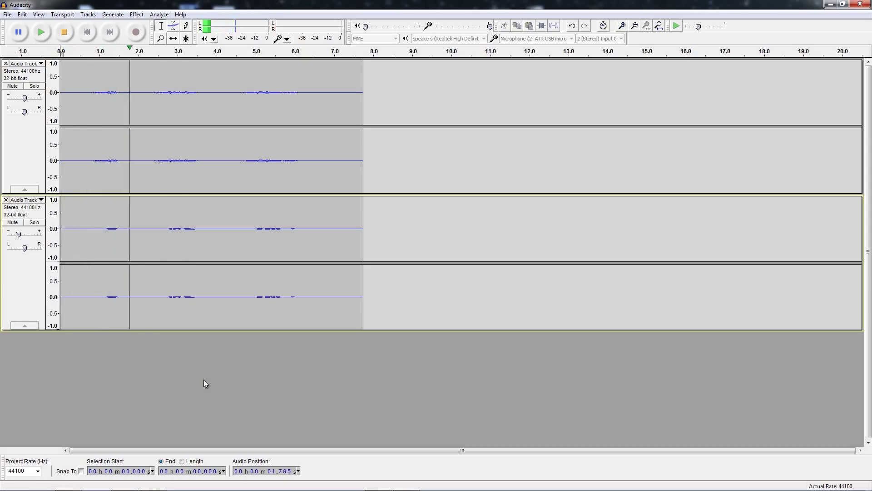